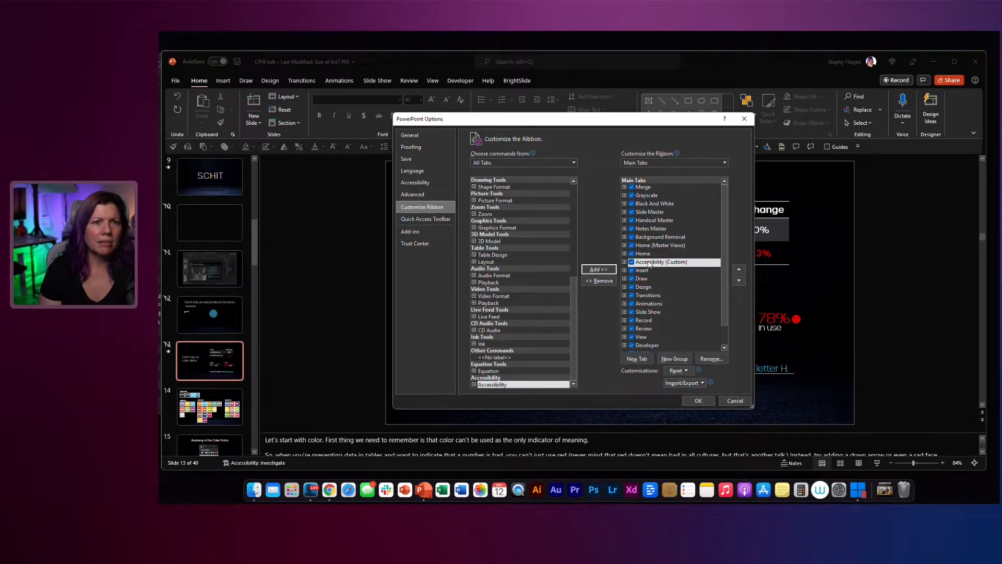
Step: Move the custom Accessibility tab to directly below Developer in the main tabs order and apply the ribbon customization
drag(647, 263, 650, 330)
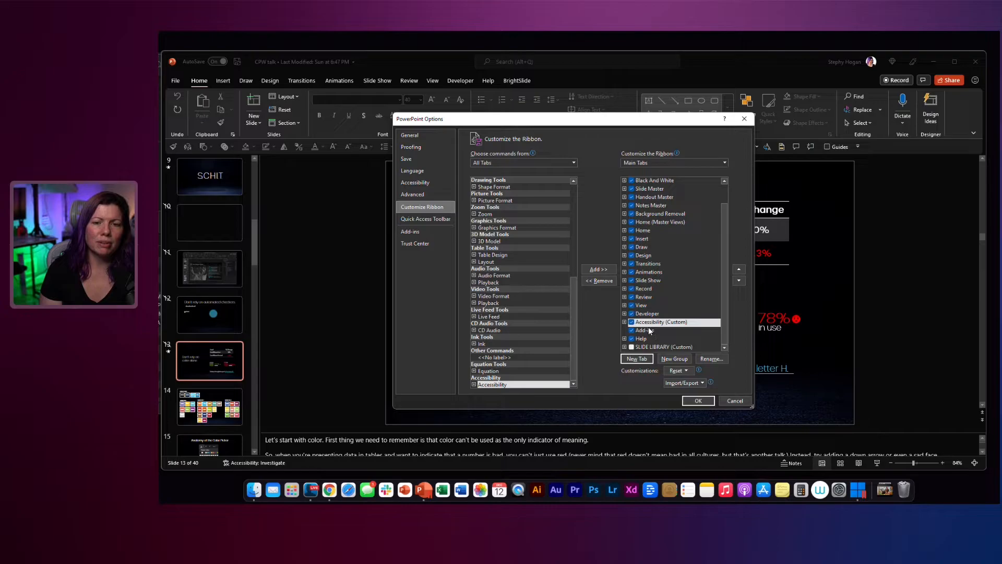
click(702, 402)
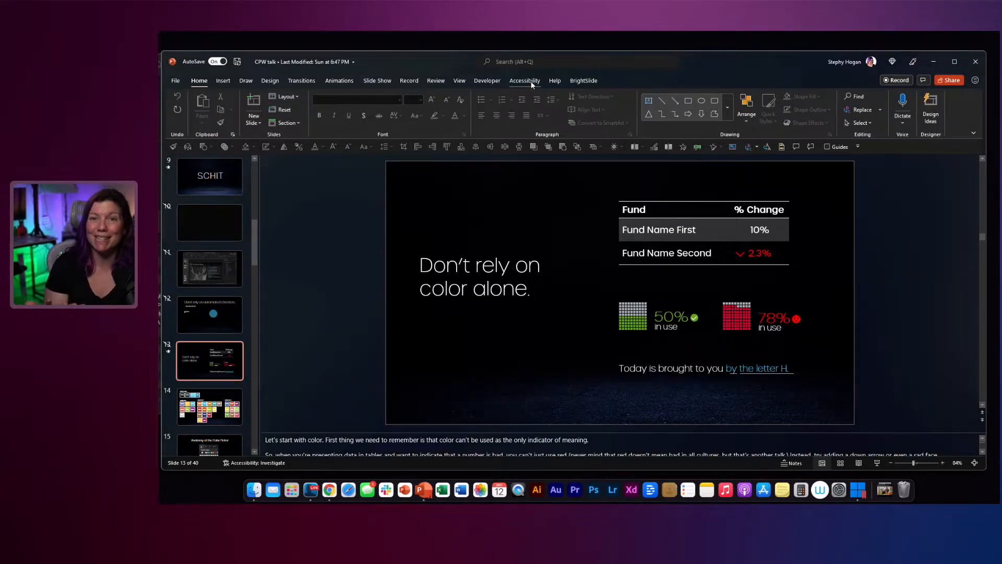
Step: Run the accessibility check on the presentation from the accessibility tools
click(525, 81)
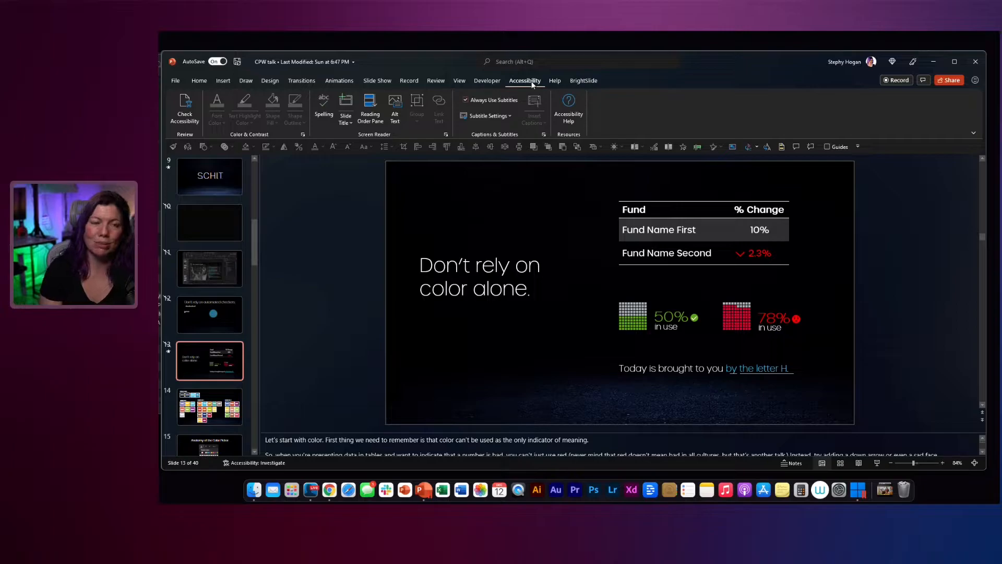
click(184, 116)
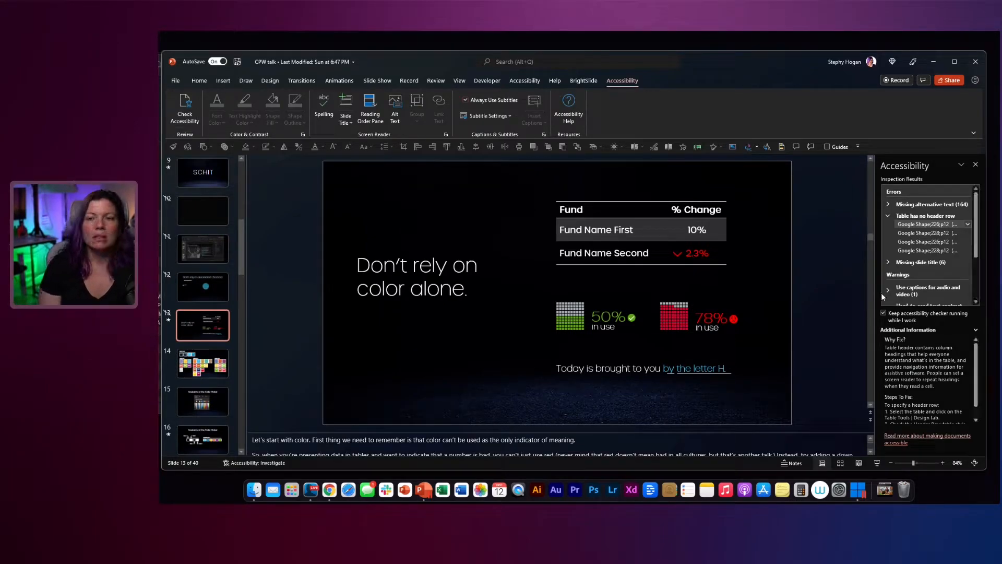
Step: Select the "Don't rely on color alone." text box and review its font color, text highlight, shape fill and outline options
click(568, 301)
click(458, 245)
click(458, 246)
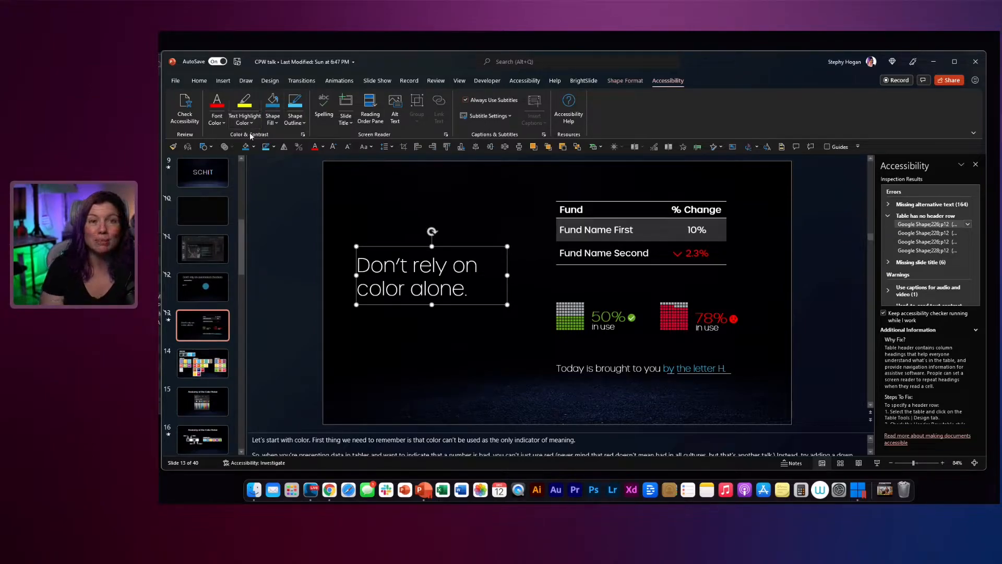
click(223, 123)
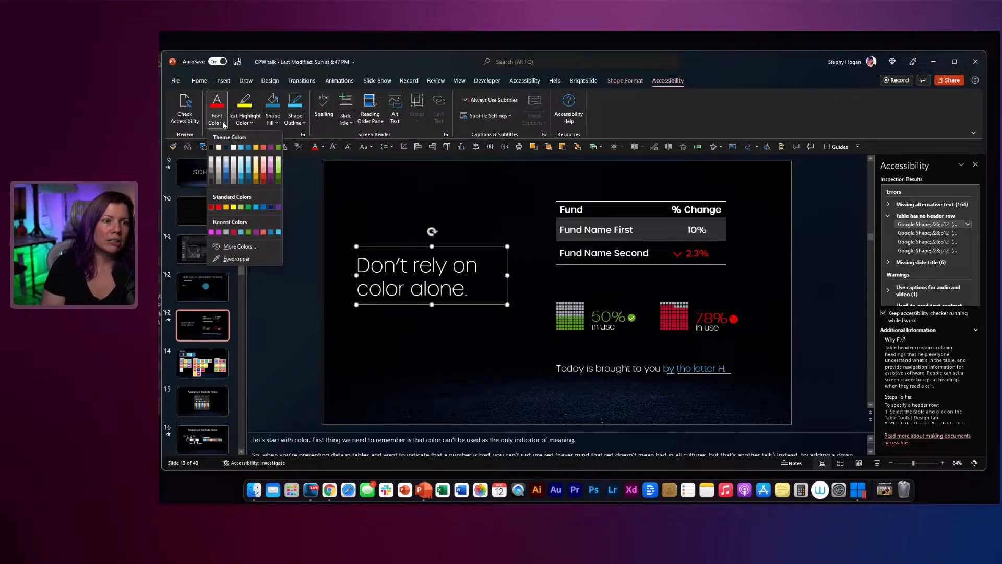
click(255, 123)
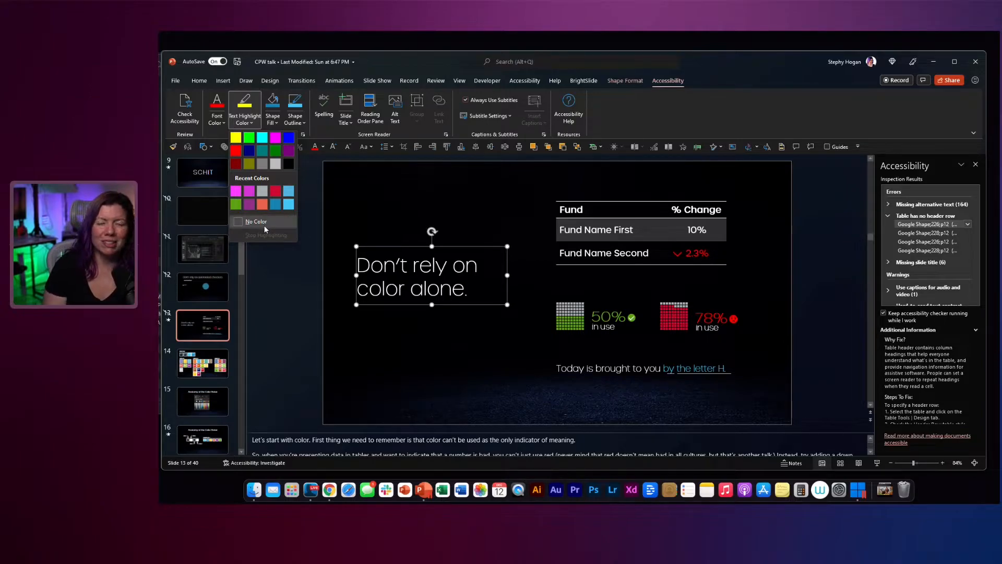
click(277, 120)
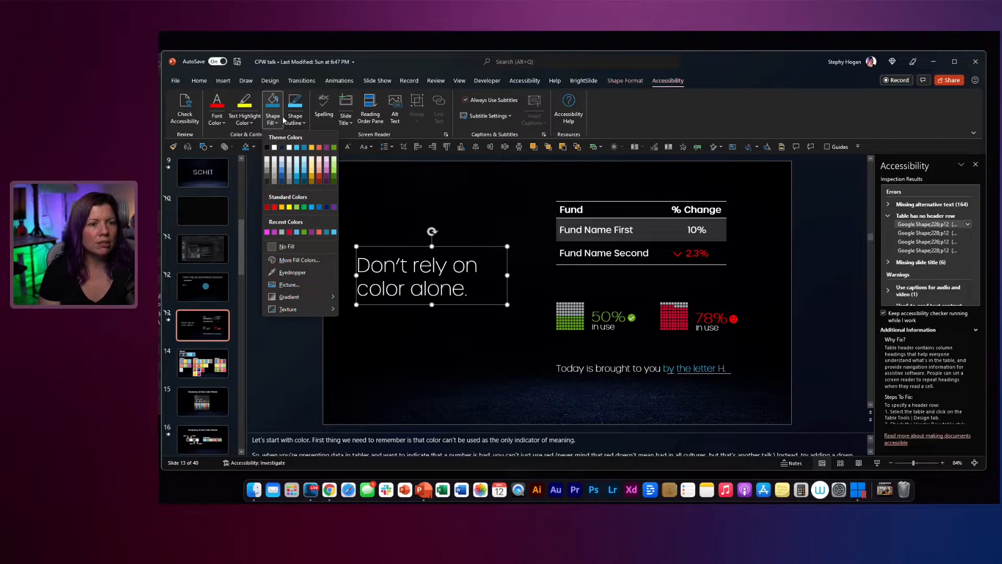
click(295, 120)
click(295, 121)
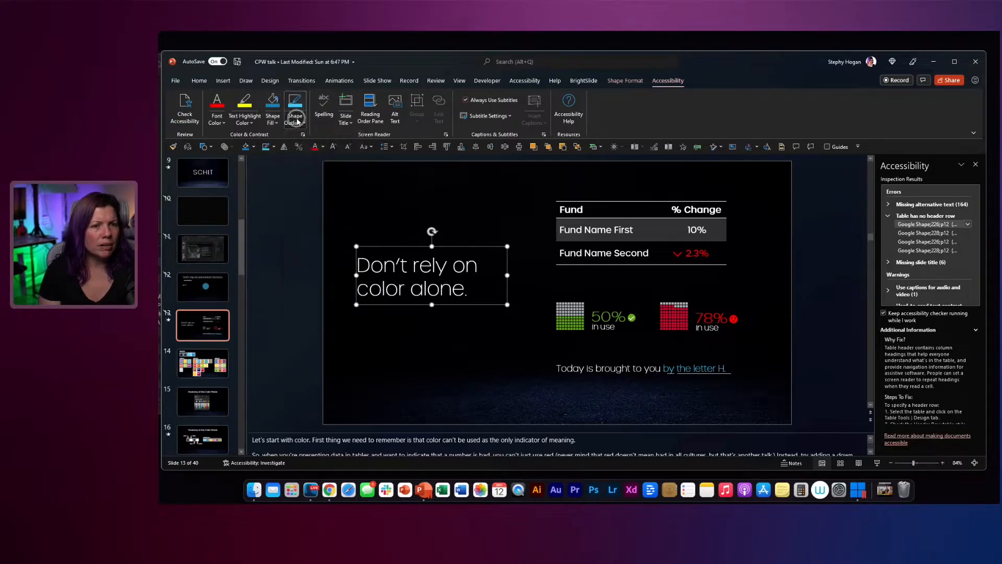
Step: Consult the help article on color and contrast, and preview theme font colors on the selected title without applying one
click(302, 135)
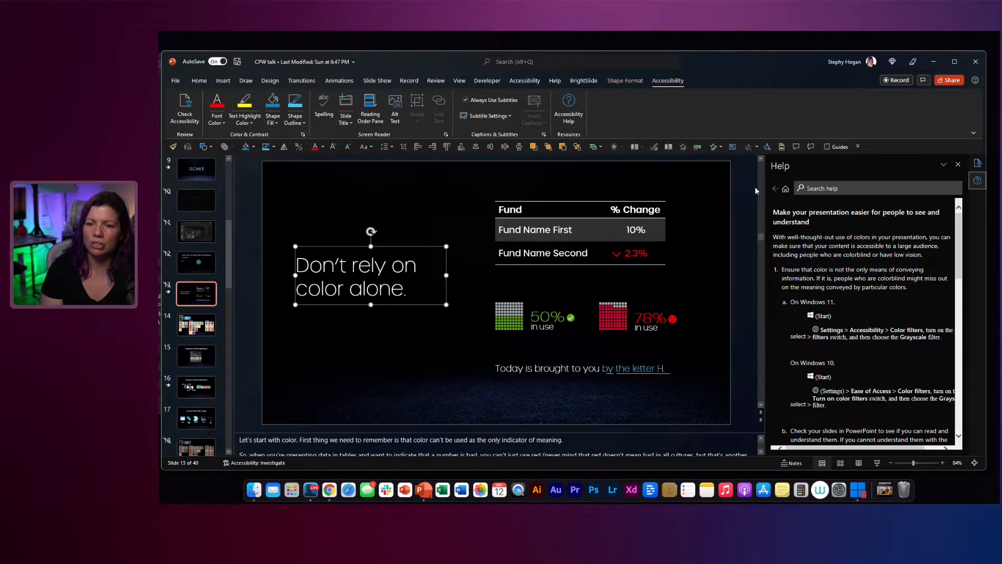
click(959, 165)
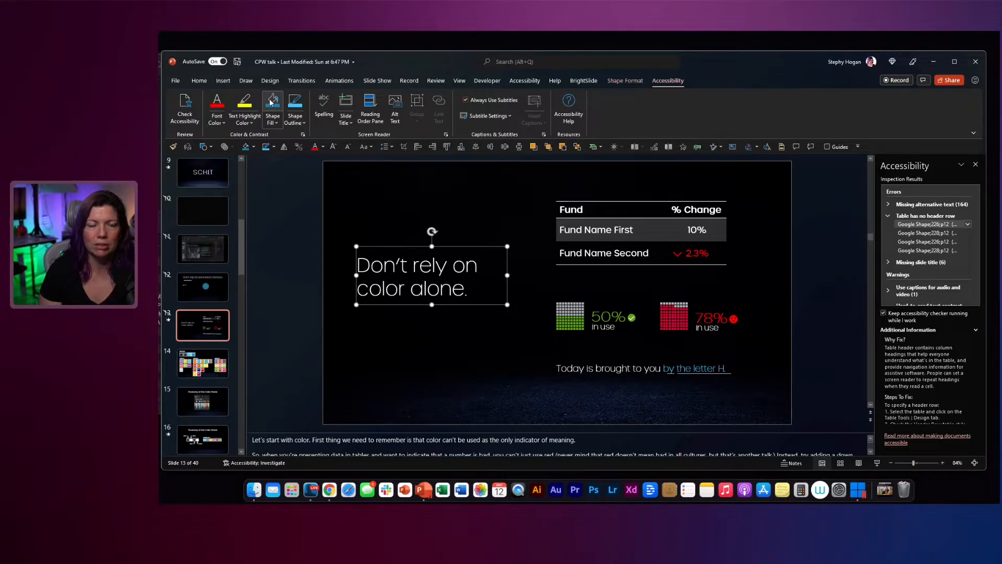
click(224, 125)
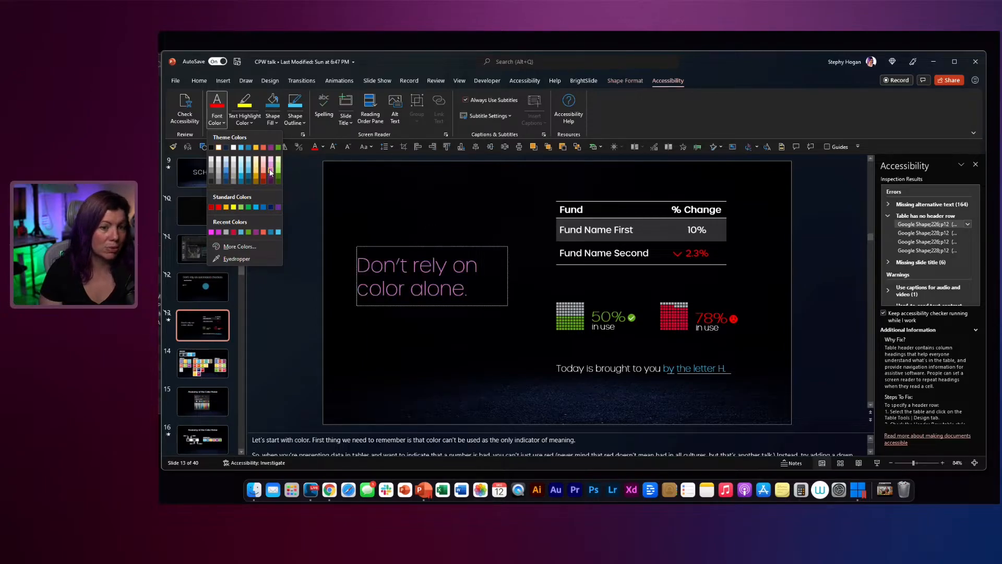
click(374, 61)
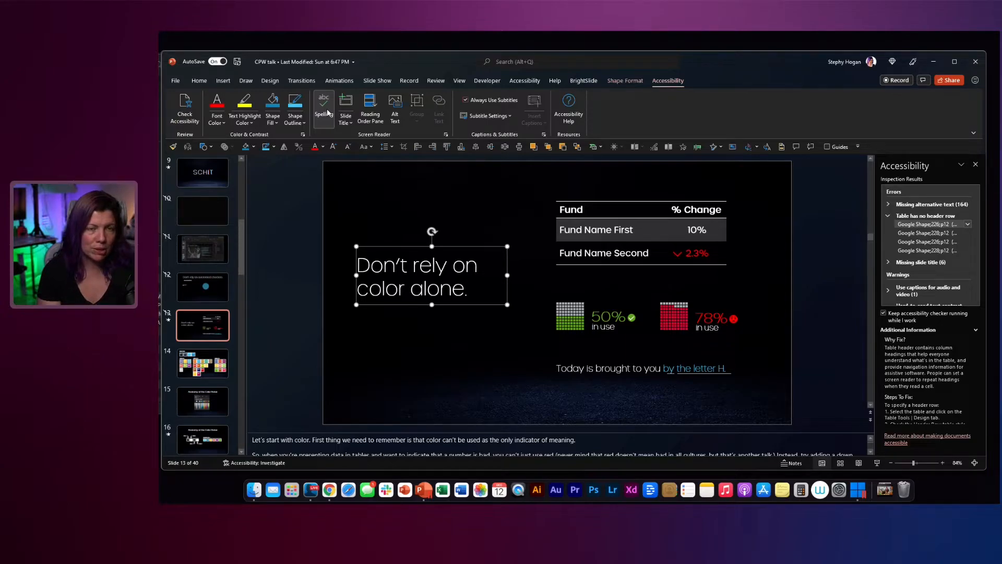
Step: Try the Slide Title command on slide 13 and clear the resulting selection
click(347, 126)
click(365, 135)
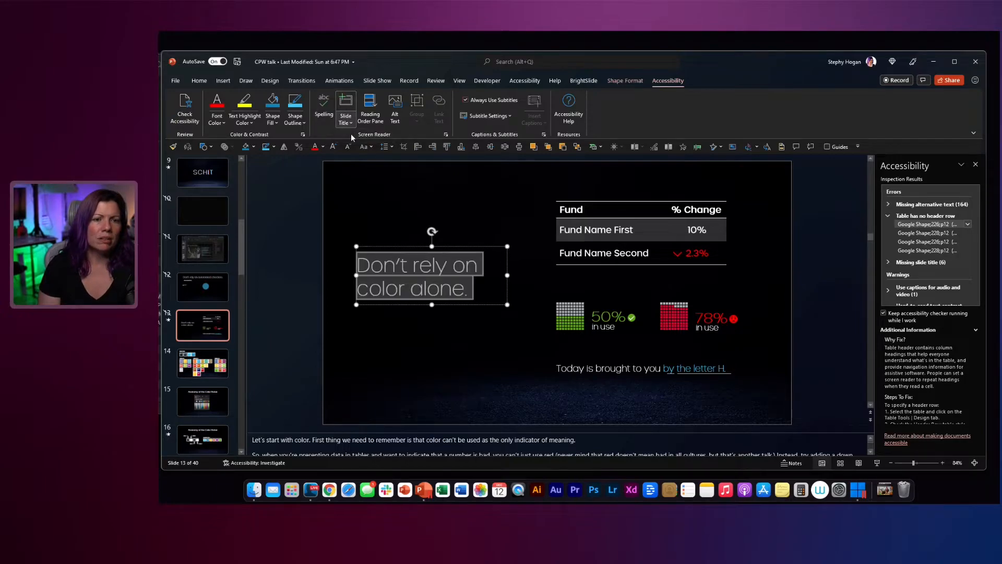
click(371, 191)
Step: Add a slide title placeholder to the blank slide 10
click(214, 214)
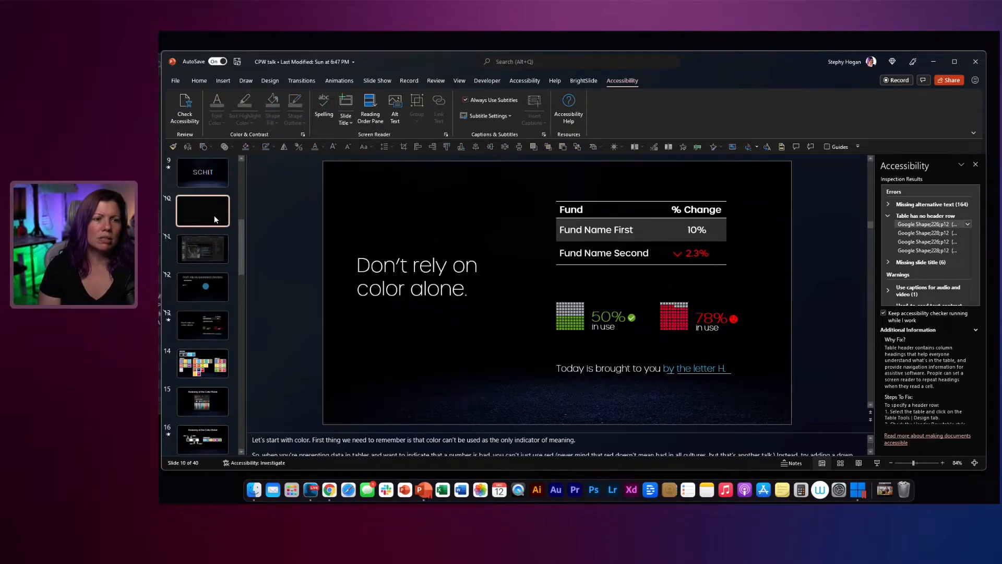
click(348, 122)
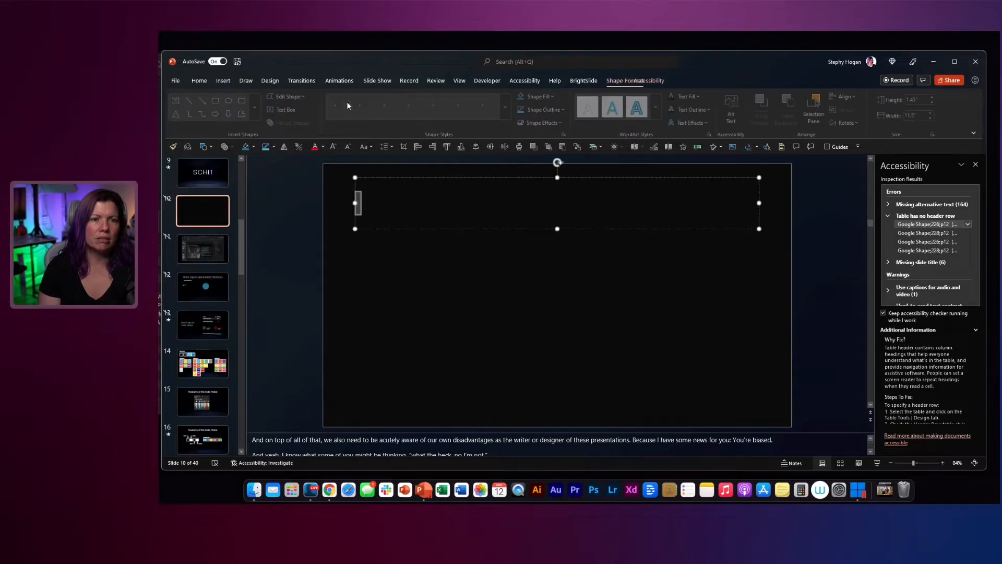
click(365, 135)
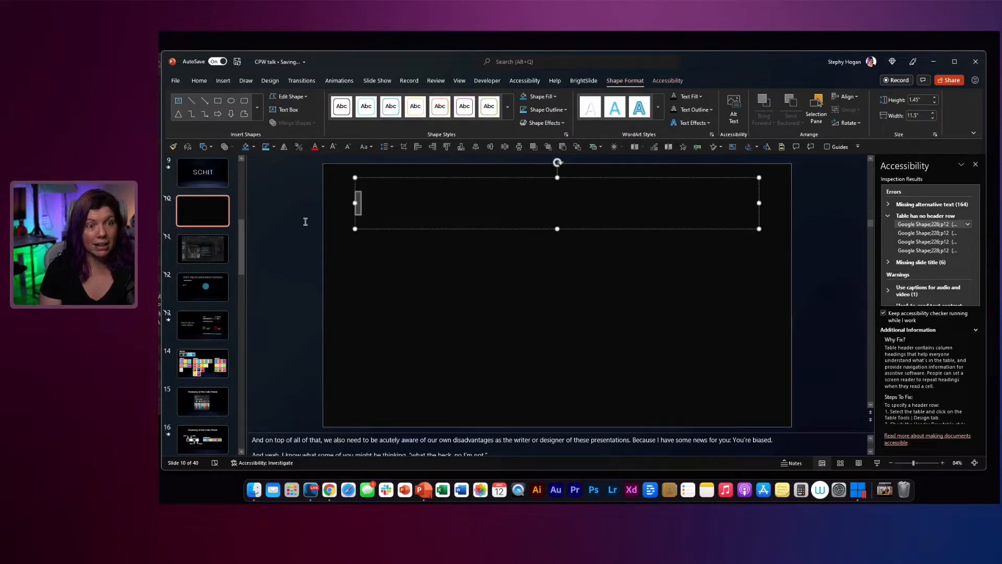
Step: Return to slide 13, select its title text box and show the accessibility tools for it
click(213, 333)
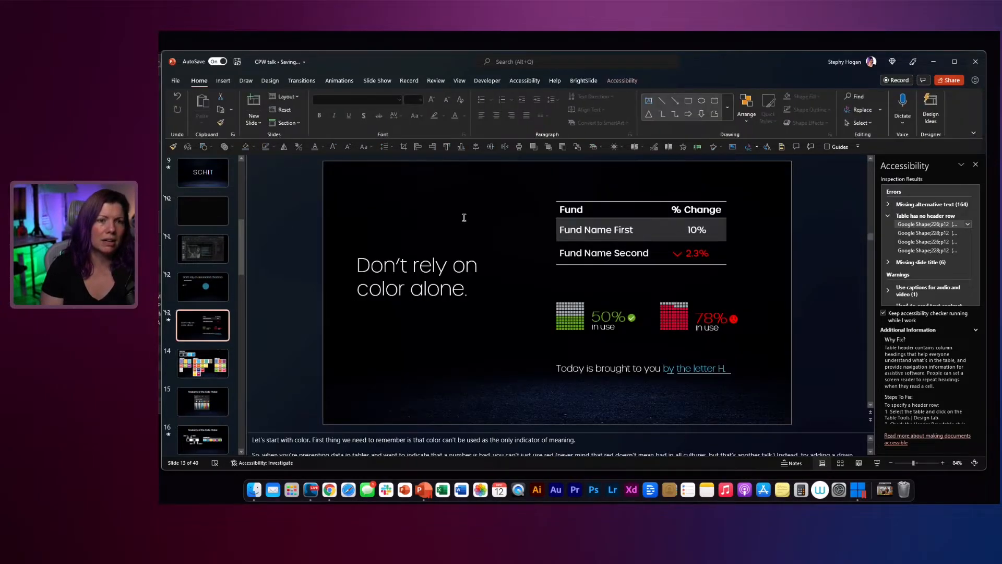
click(437, 249)
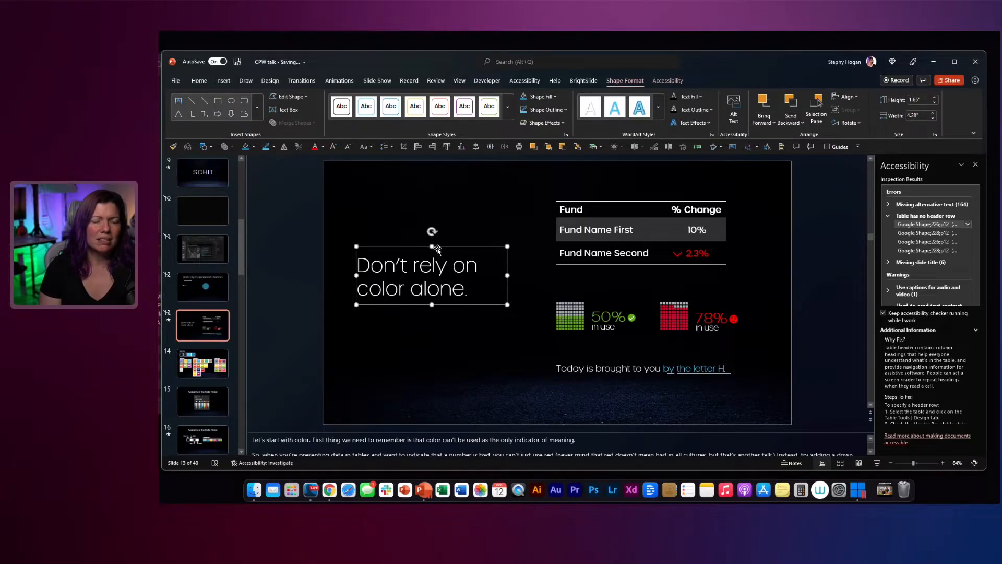
click(536, 83)
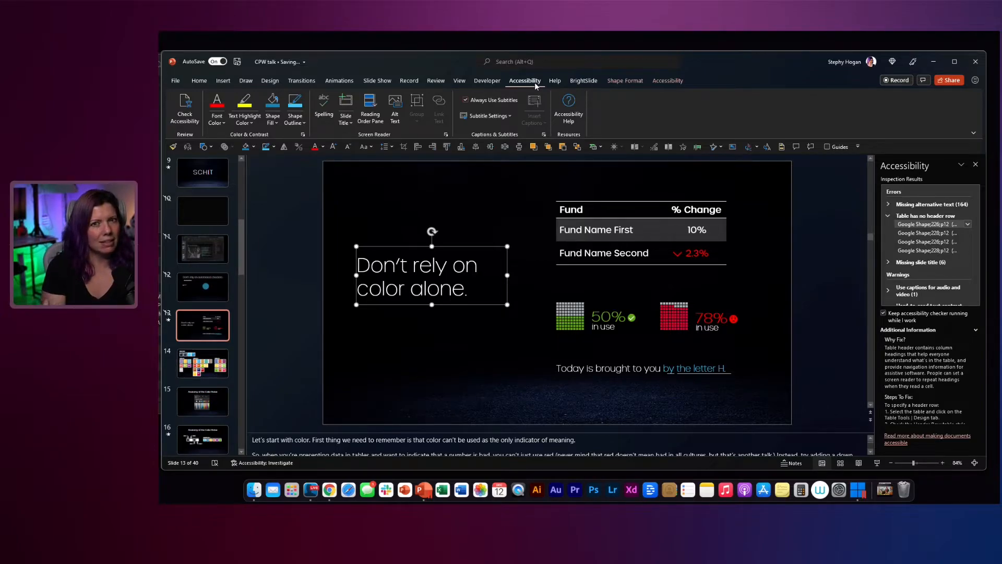
Step: Enter "Slide title" in the title placeholder on slide 10
click(197, 192)
click(203, 211)
click(437, 205)
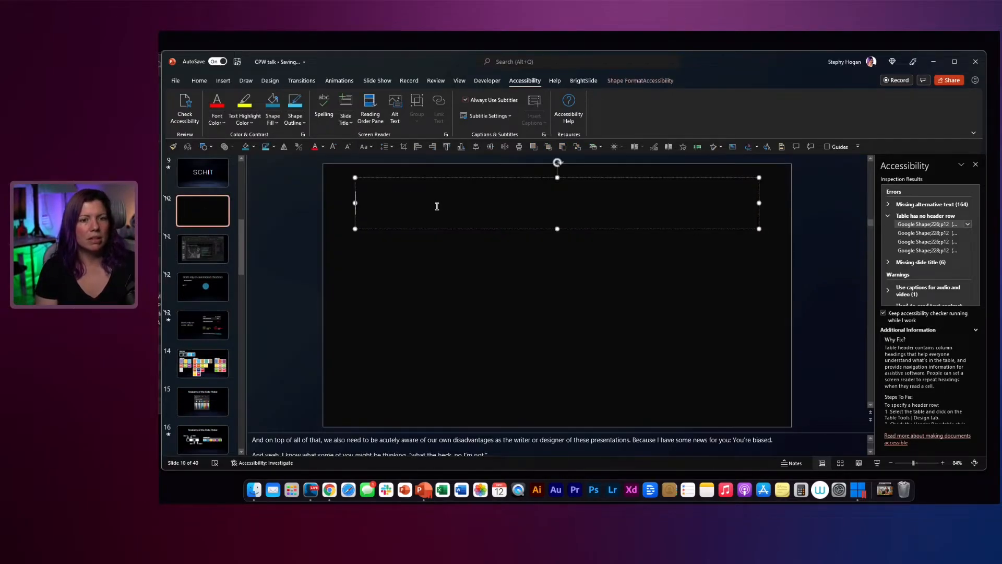
text(slide title)
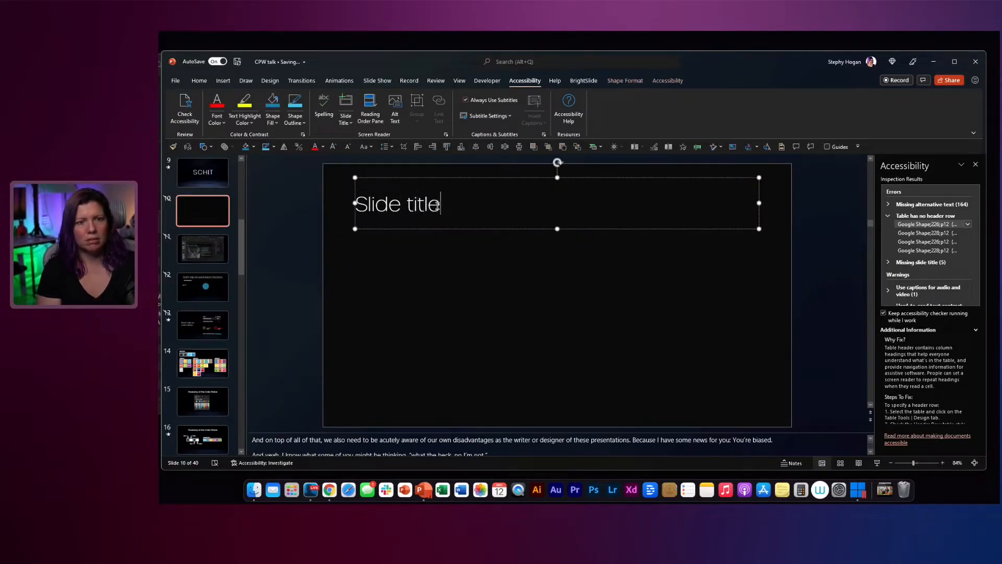
Step: Reset slide 10 to its layout's default placeholder positions and formatting
click(434, 299)
right_click(382, 261)
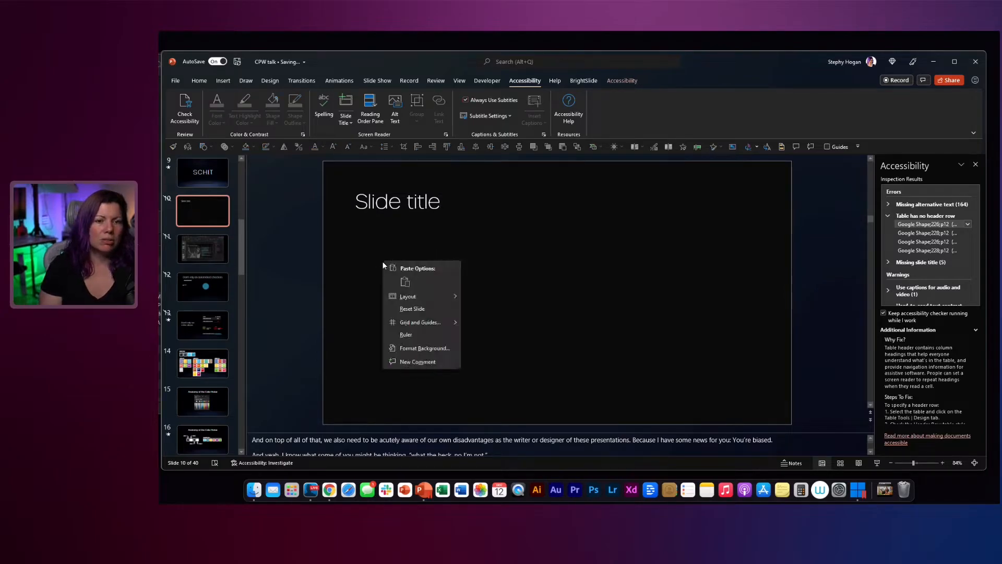
right_click(371, 268)
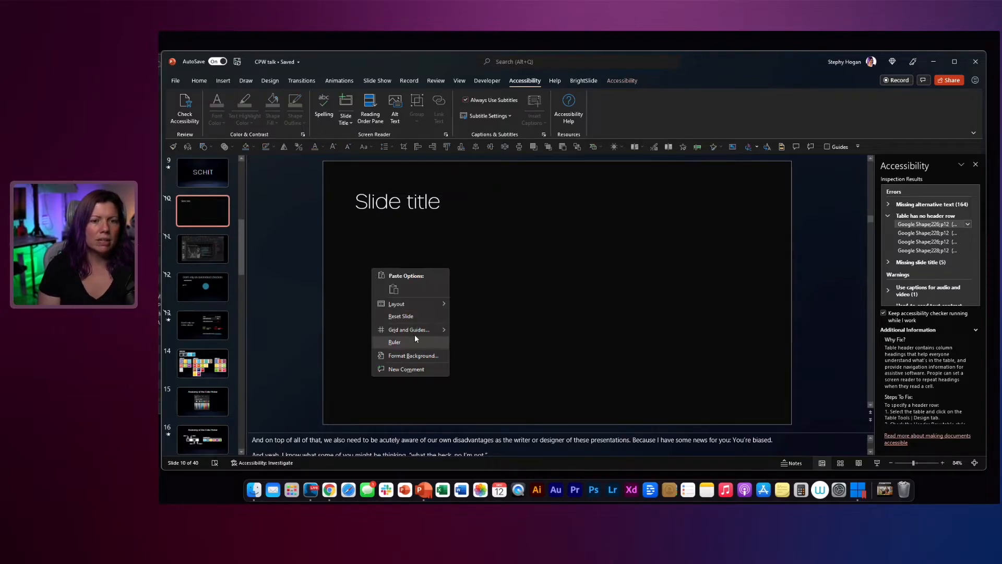
click(400, 316)
Step: Delete the title placeholder with its text from slide 10
click(356, 203)
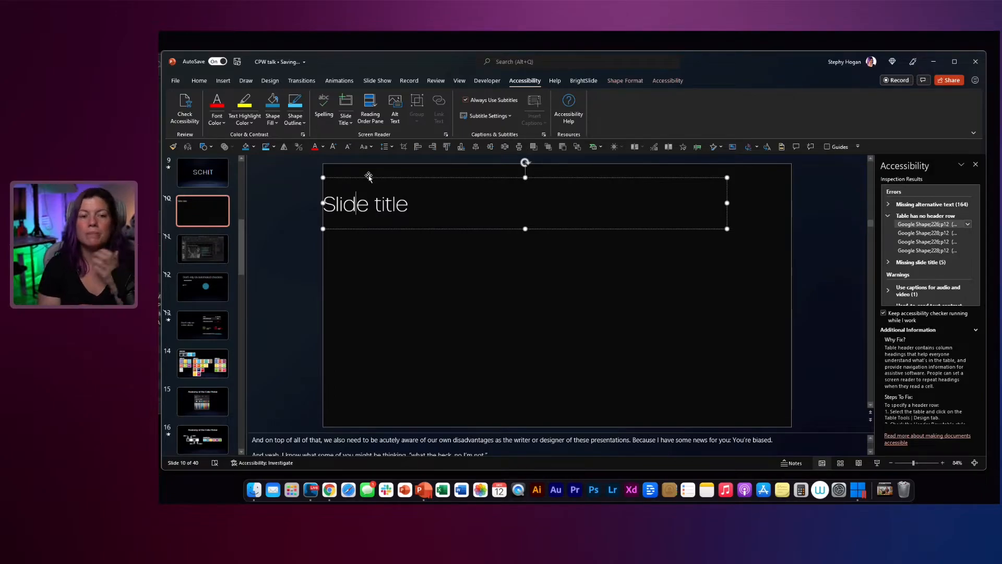
click(393, 228)
key(Delete)
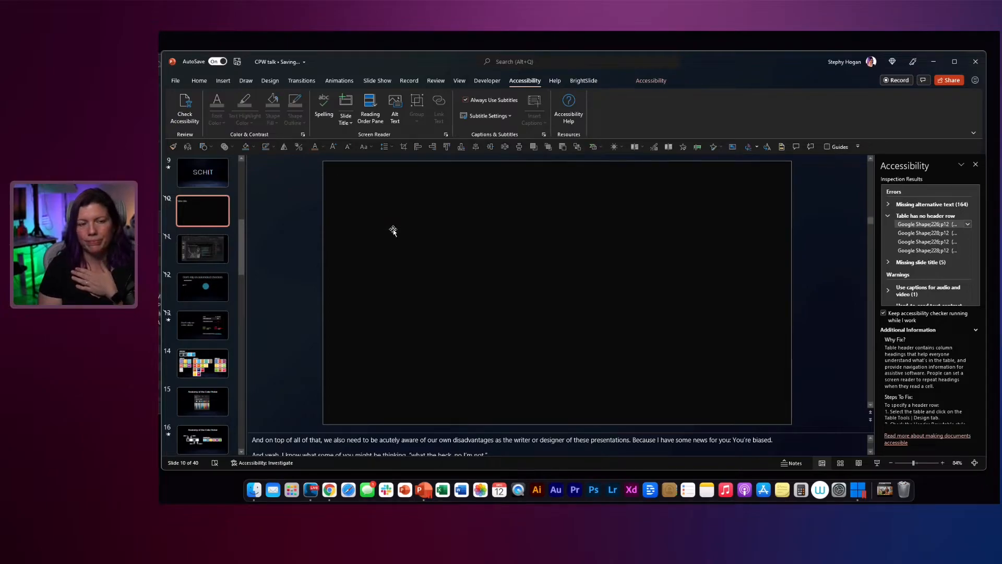
Step: Show the reading order of the objects on slide 13
click(202, 325)
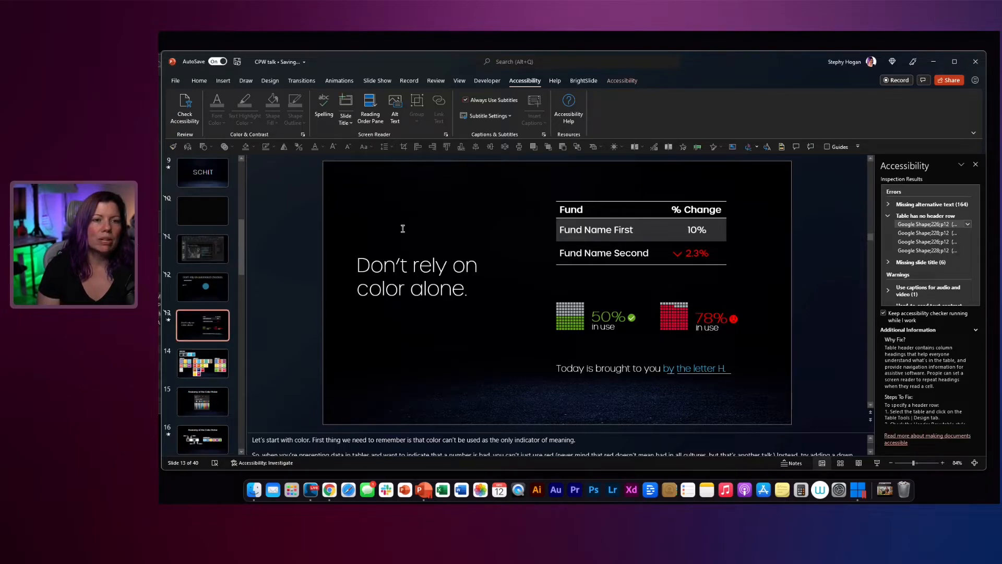
click(370, 107)
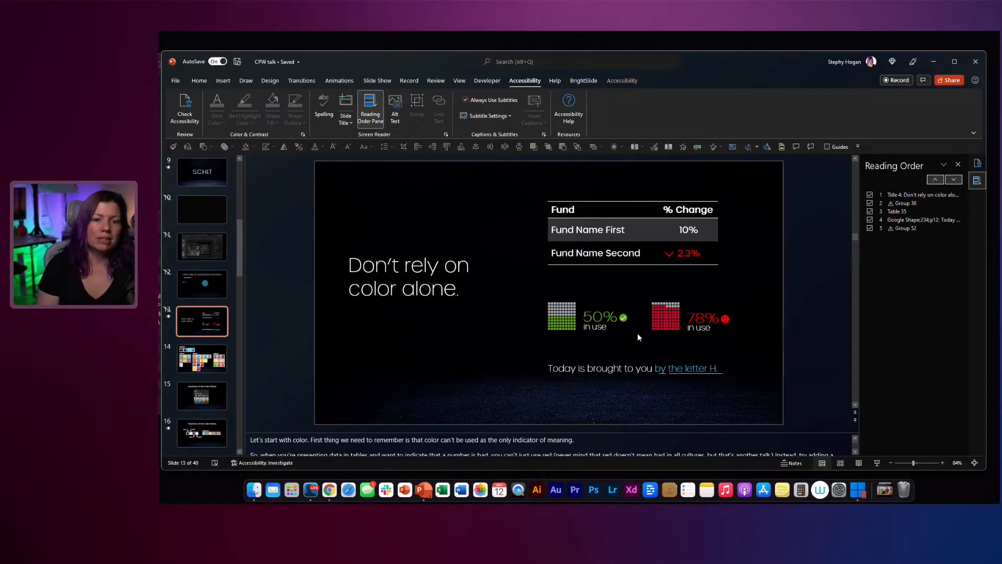
Step: Open the alt text settings for the grouped 50% and 78% graphics and review the available grouping options
click(572, 315)
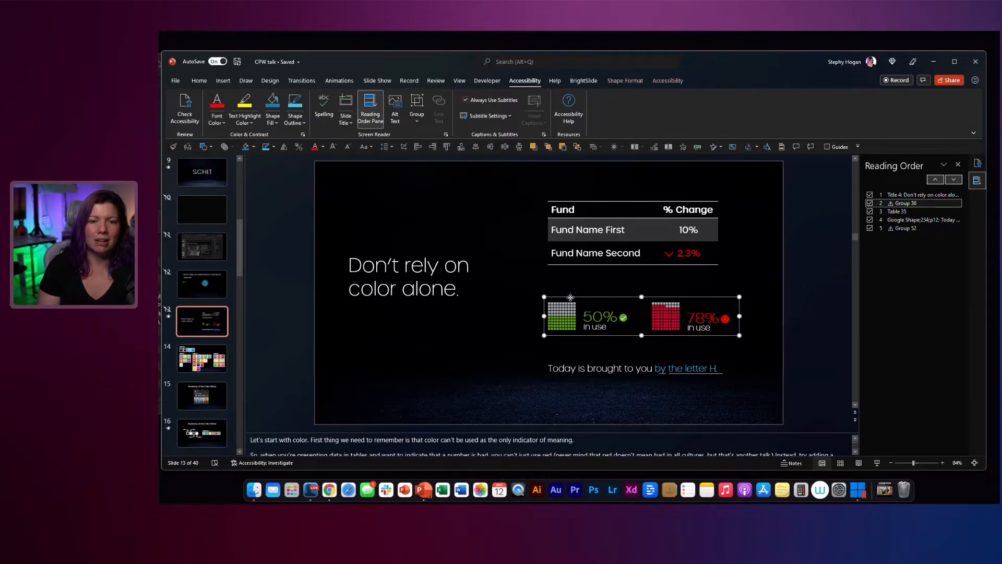
click(395, 109)
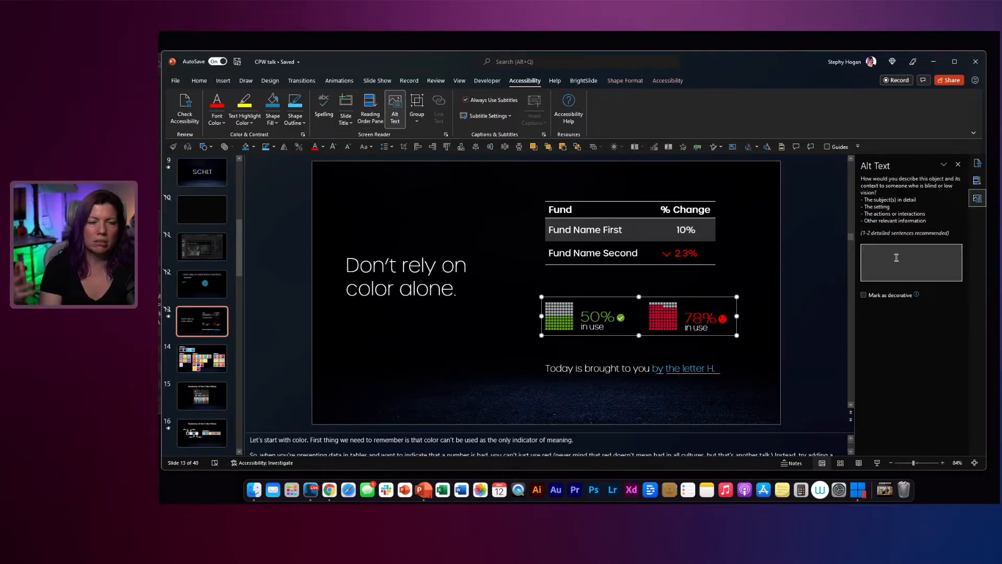
click(418, 121)
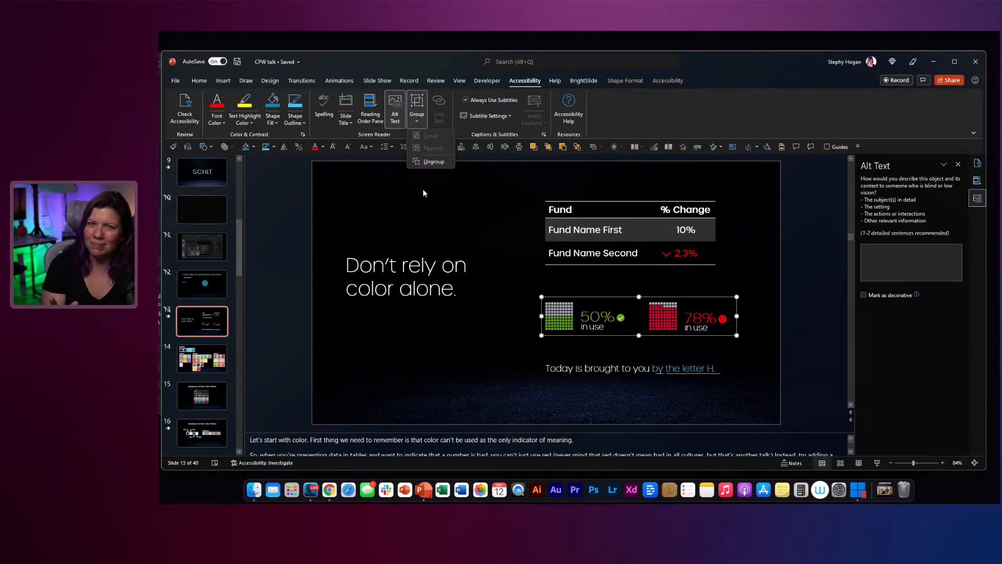
key(Escape)
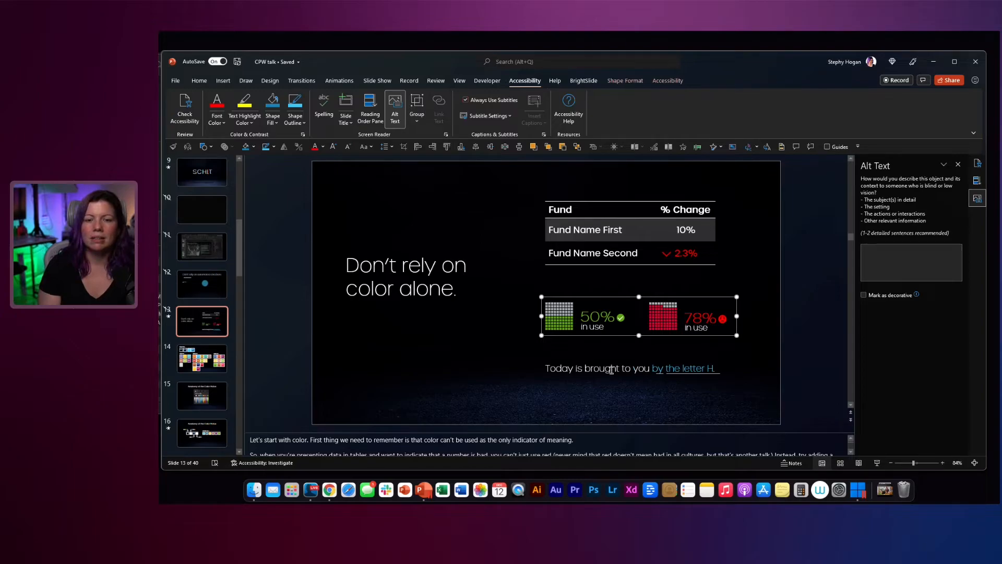
Step: Select words in the "Today is brought to you by the letter H." line to examine the link option, and clear the selection
drag(621, 369, 502, 368)
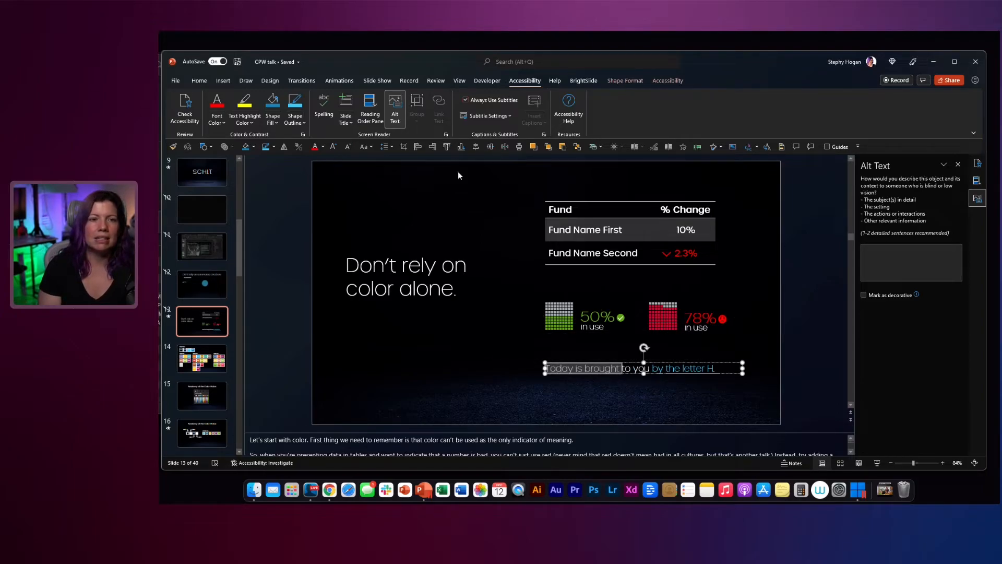
double_click(579, 369)
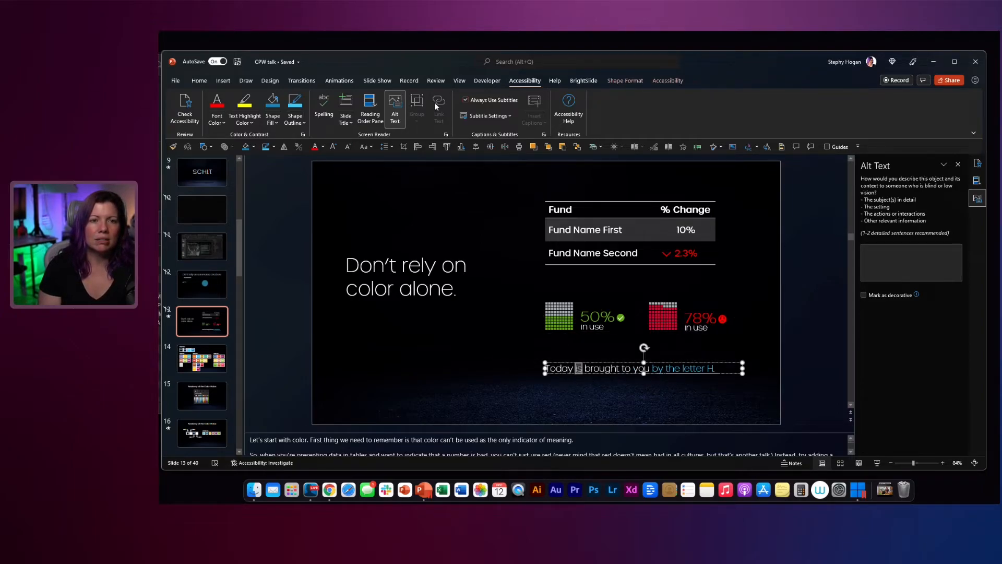
click(467, 333)
drag(548, 253, 594, 259)
click(444, 356)
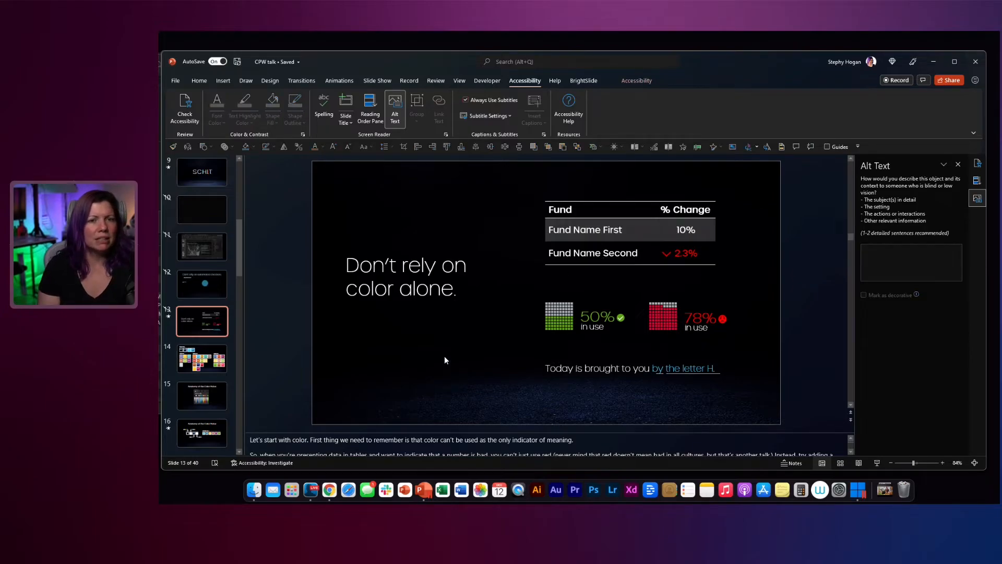
drag(632, 368, 534, 368)
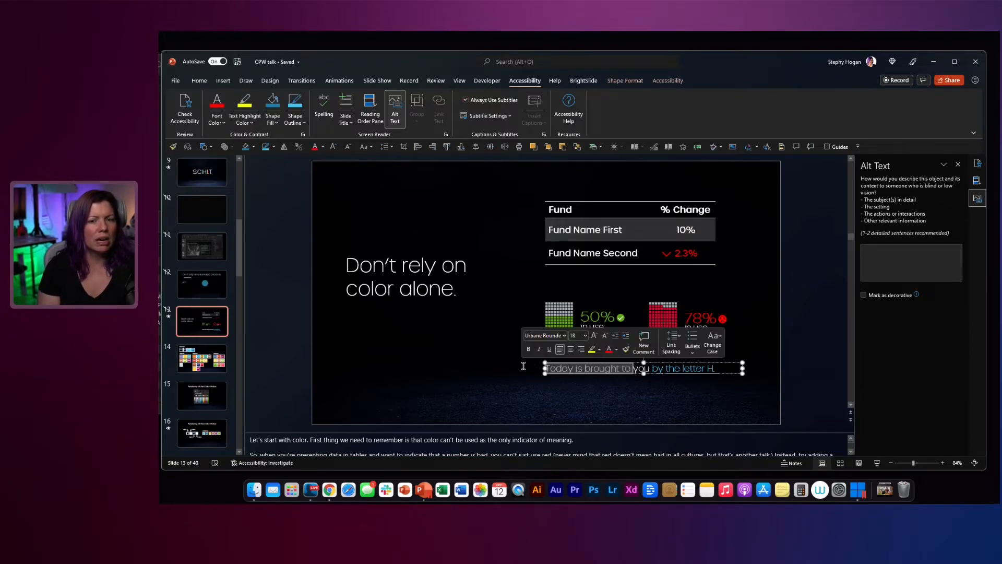
right_click(555, 368)
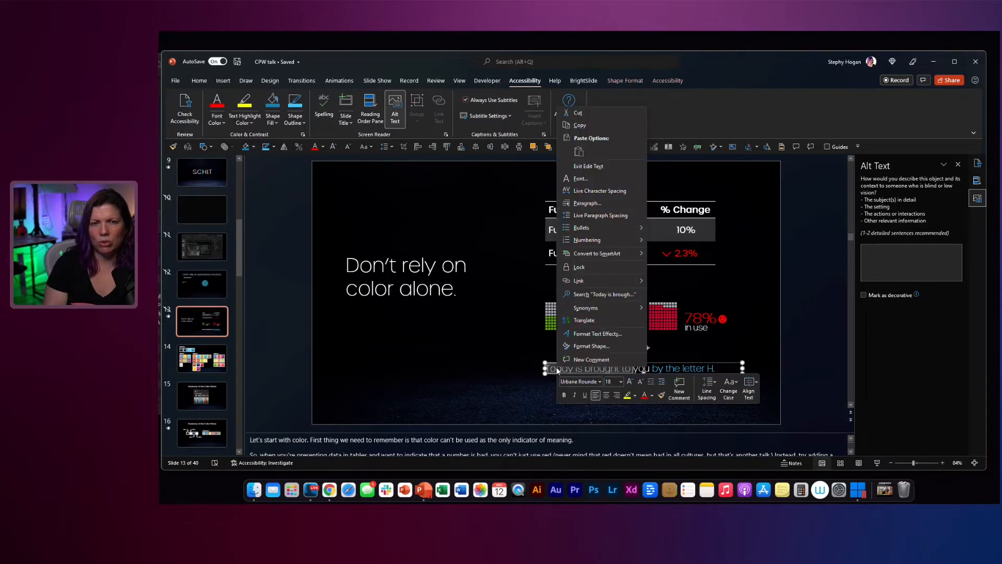
key(Escape)
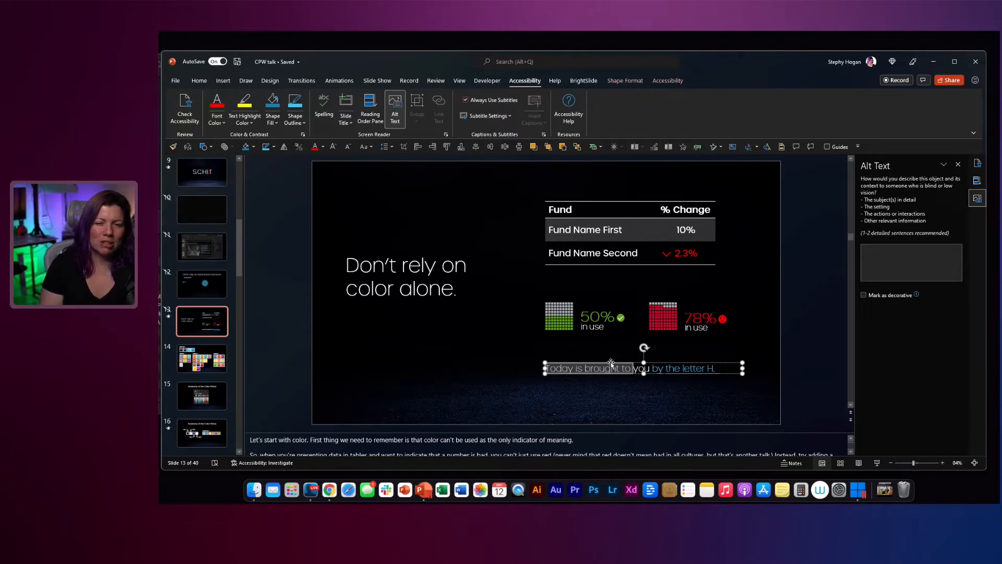
drag(622, 367, 565, 365)
key(ctrl+k)
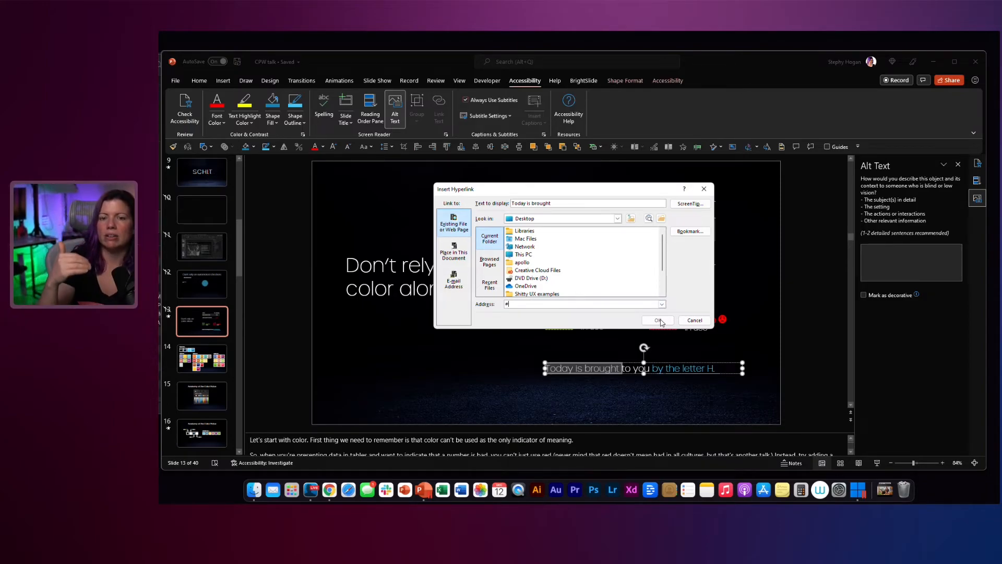
text(http://www.google.co)
key(Return)
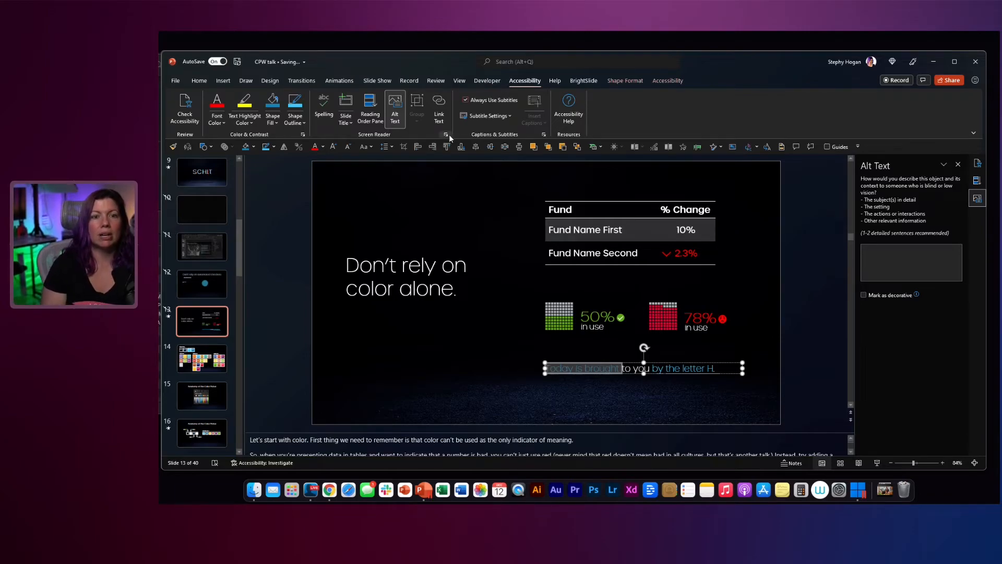
Step: Open the hyperlink settings of the "Today is brought" text and view its ScreenTip option
click(440, 106)
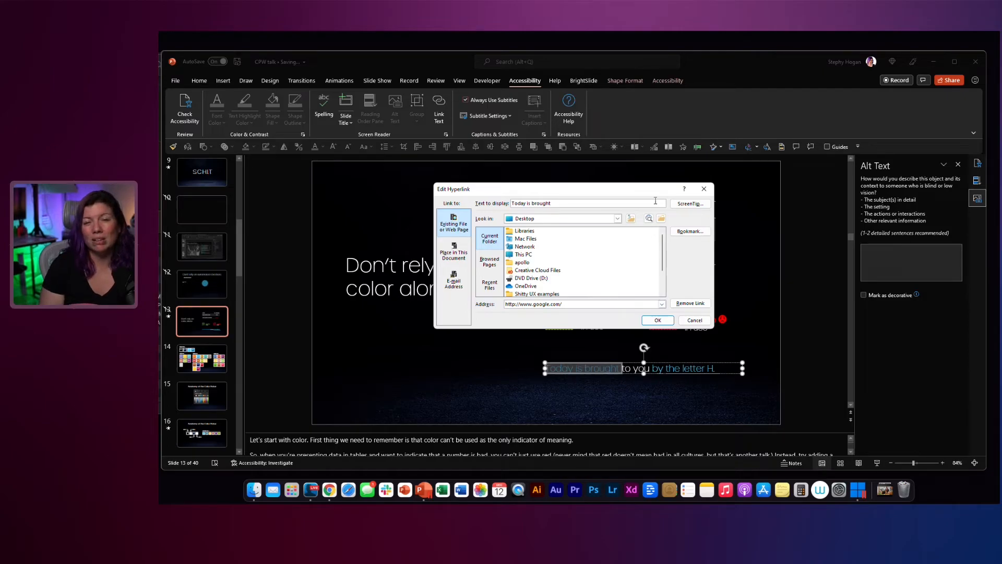
click(698, 206)
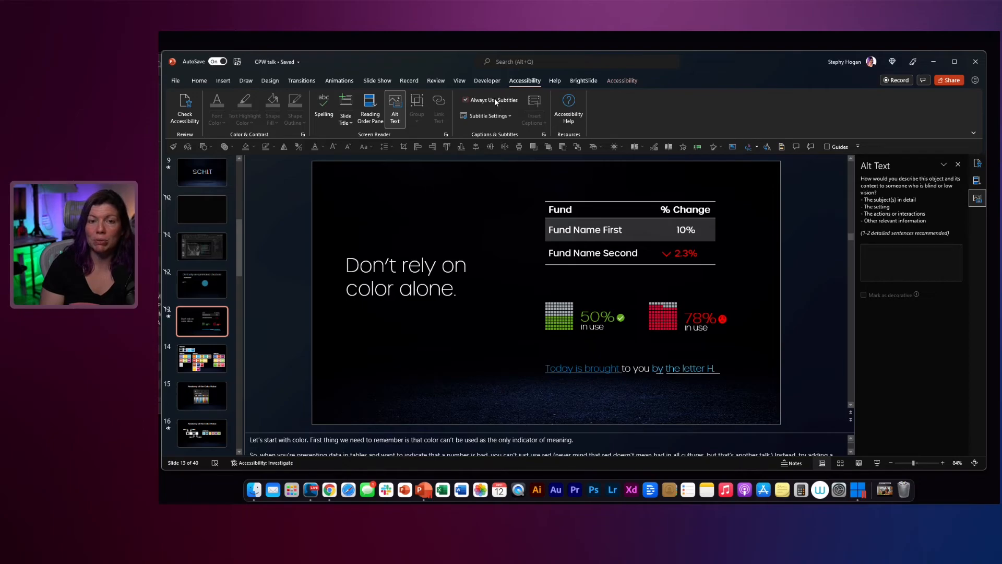
Step: Select the "Don't rely on color alone." text box to examine the caption options, clear the selection, and close the accessibility help
click(400, 261)
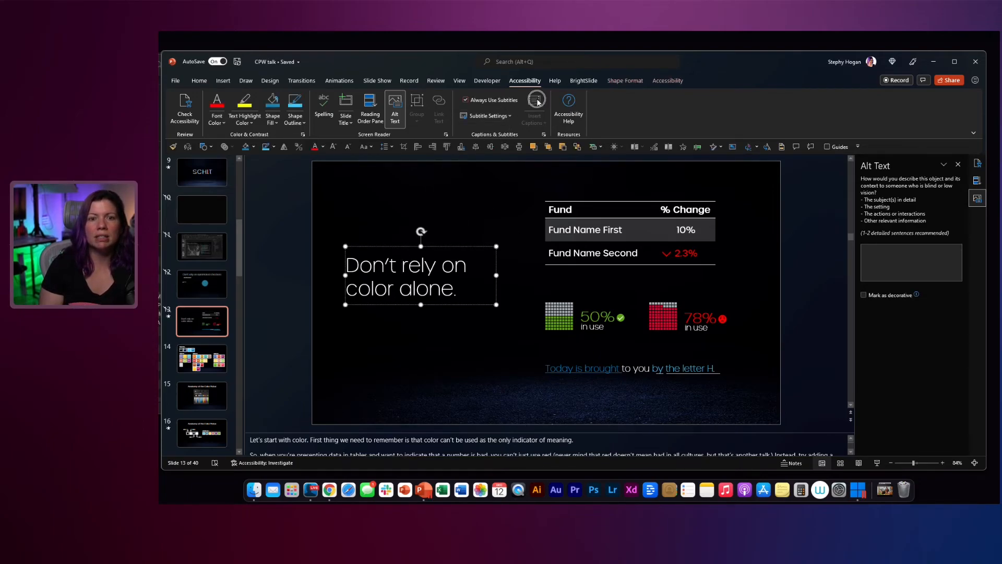
click(455, 228)
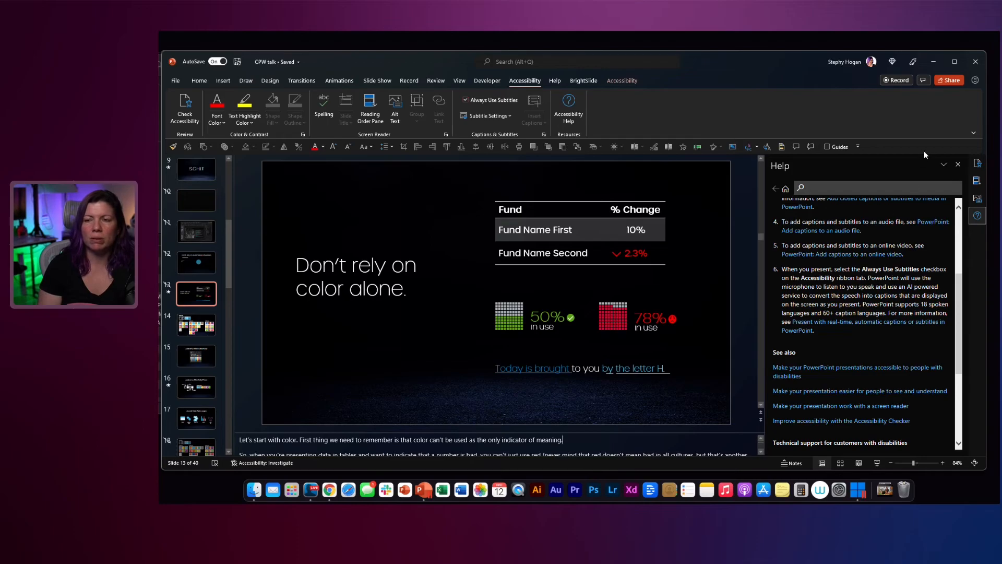
click(959, 165)
click(455, 375)
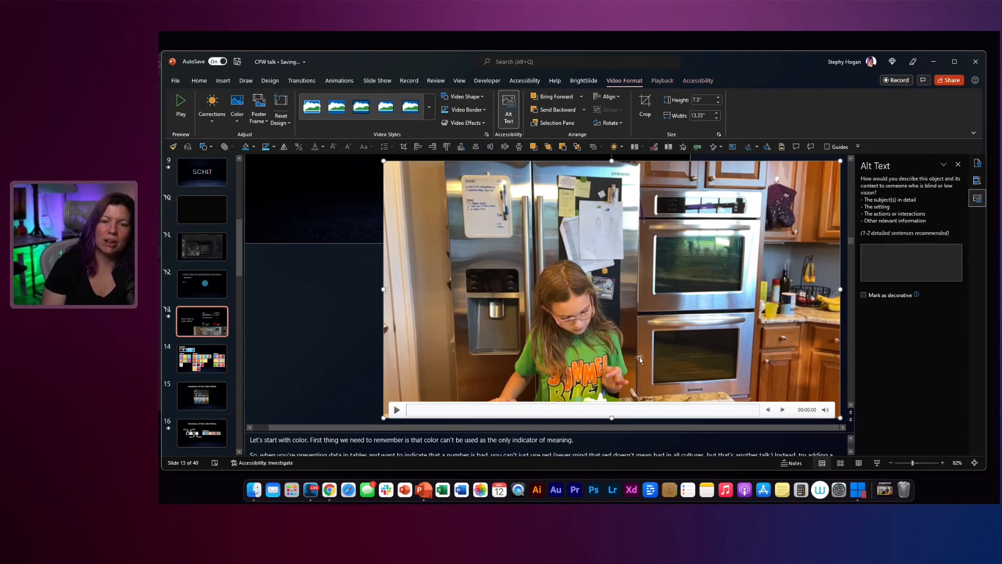
Step: Start inserting captions for the kitchen video on slide 13, check which caption file types are accepted, and cancel
click(524, 80)
click(542, 123)
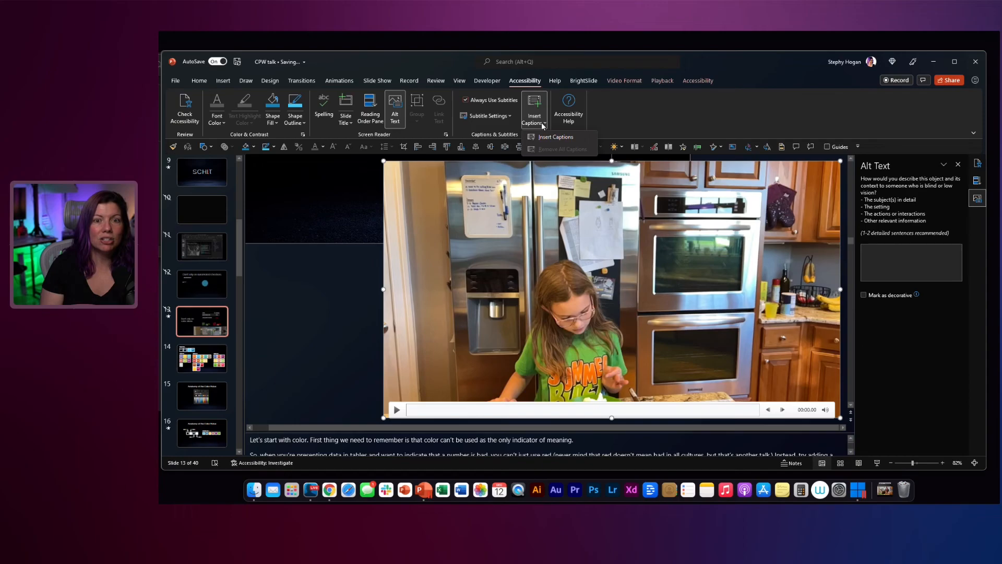
click(554, 136)
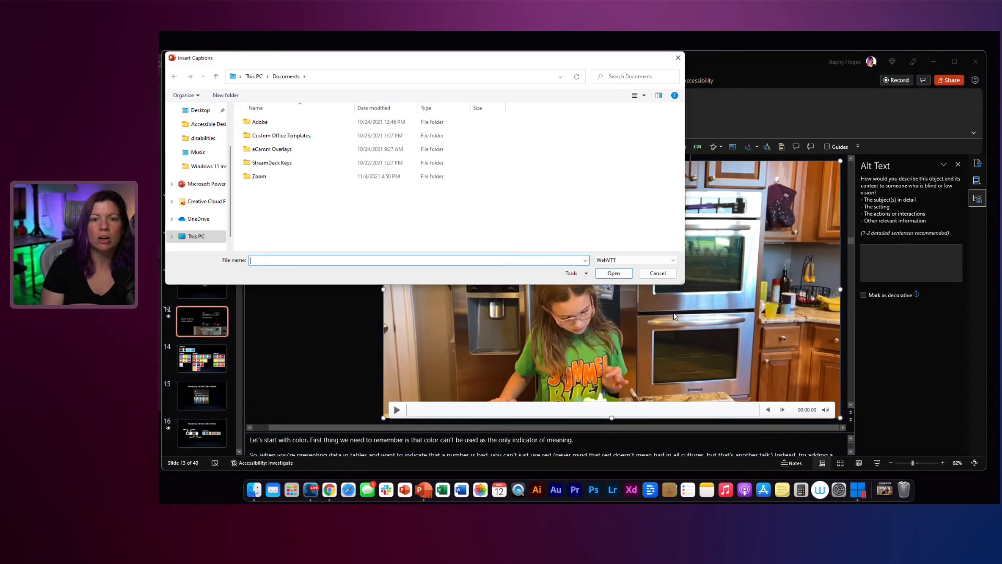
click(665, 260)
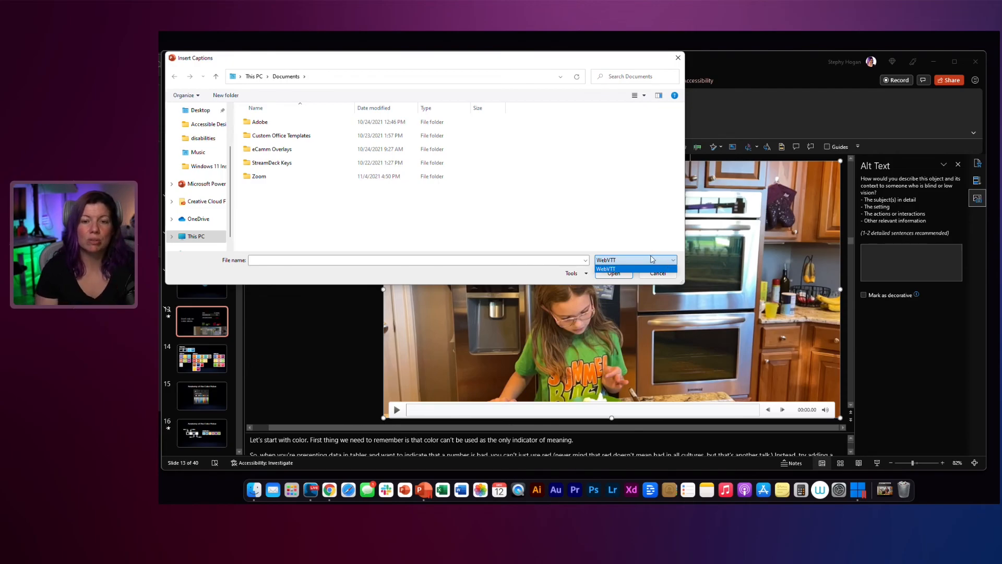
click(647, 252)
click(658, 274)
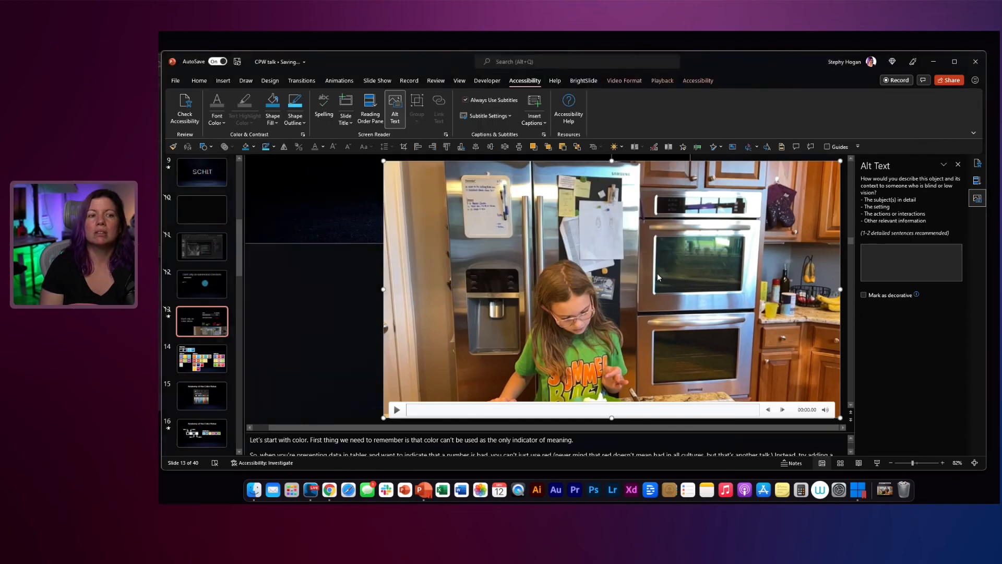
Step: Delete the kitchen video from slide 13
key(Delete)
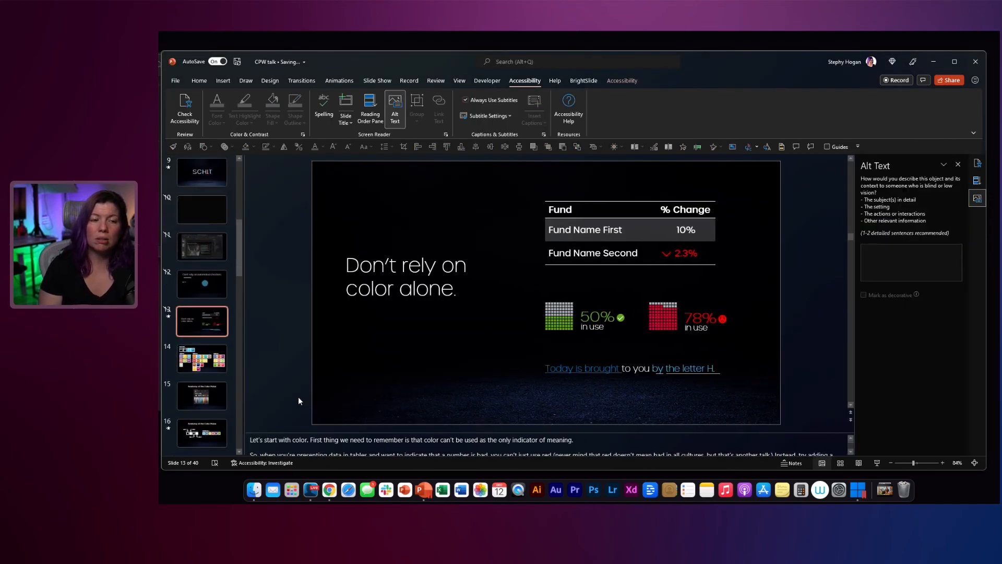